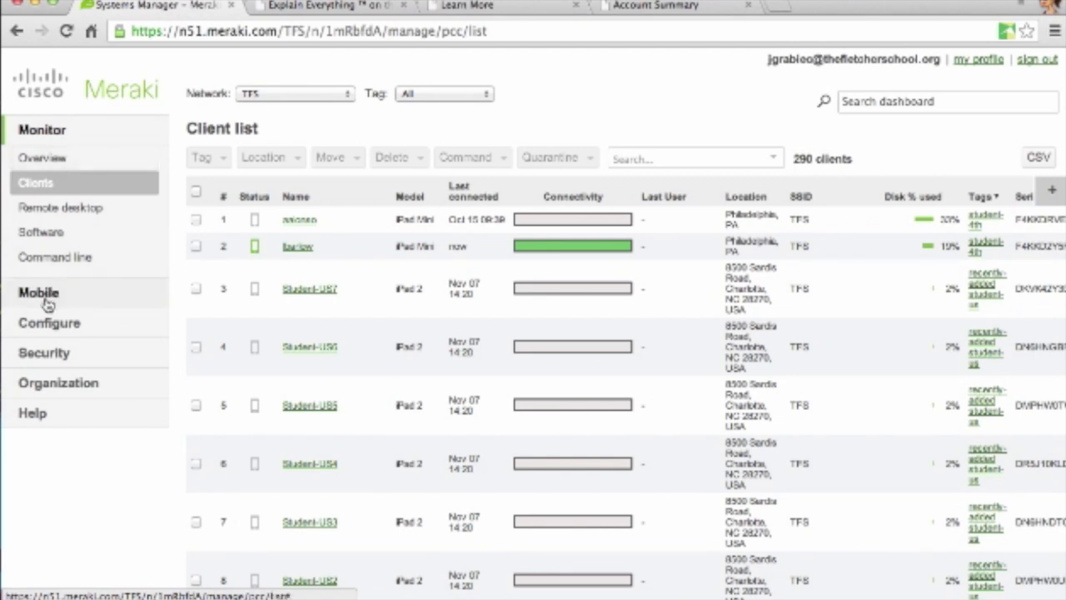
- Bring up the TFS network's Monitor > Clients list showing its 290 enrolled iPads
mouse_move(34, 423)
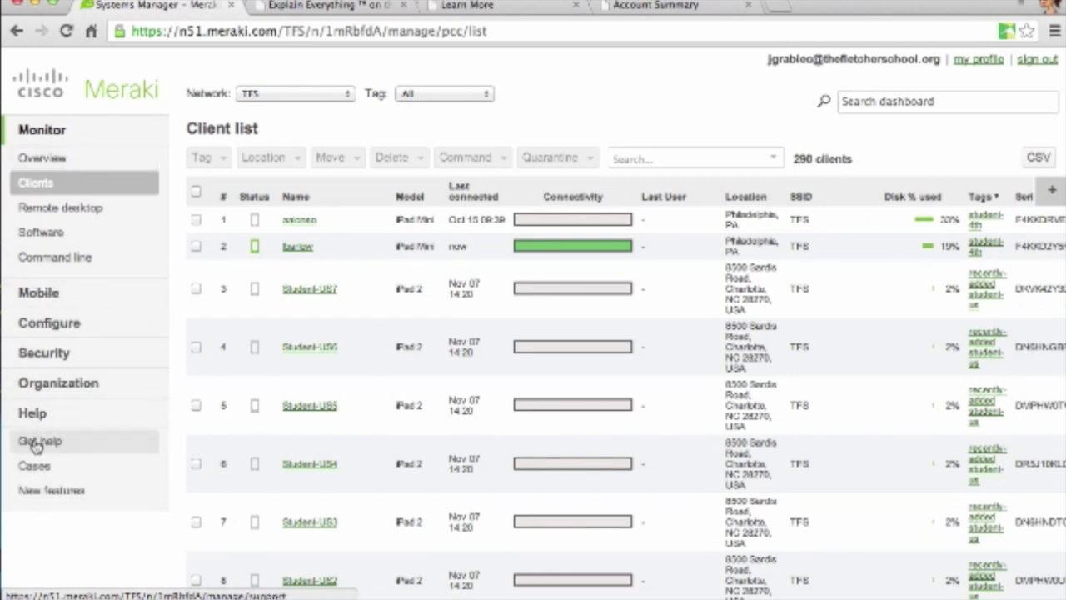
- Start a new Meraki support case from Help and begin writing its description
click(36, 444)
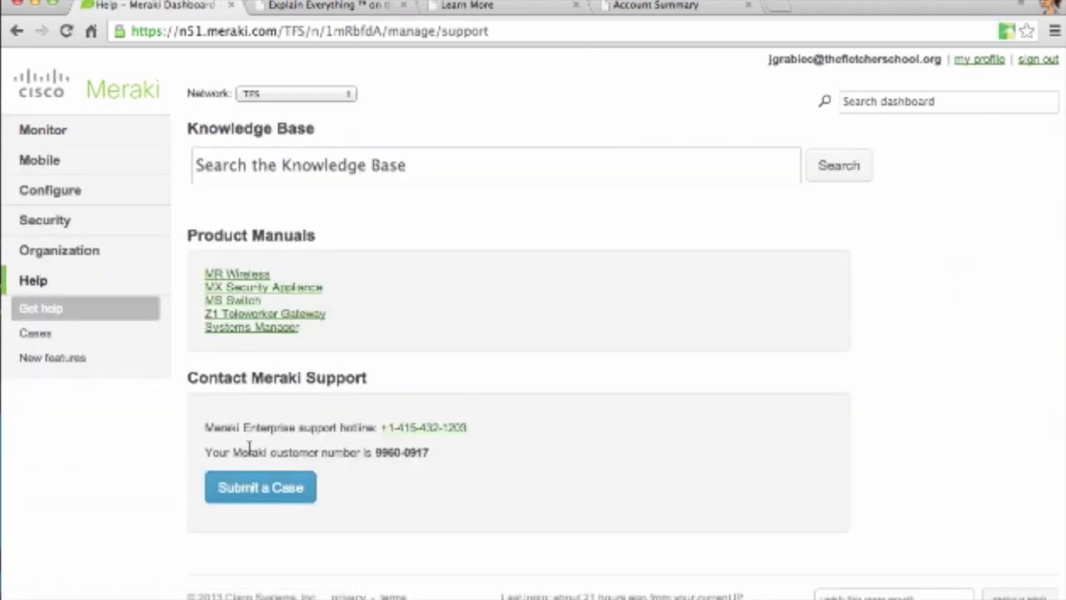
click(256, 492)
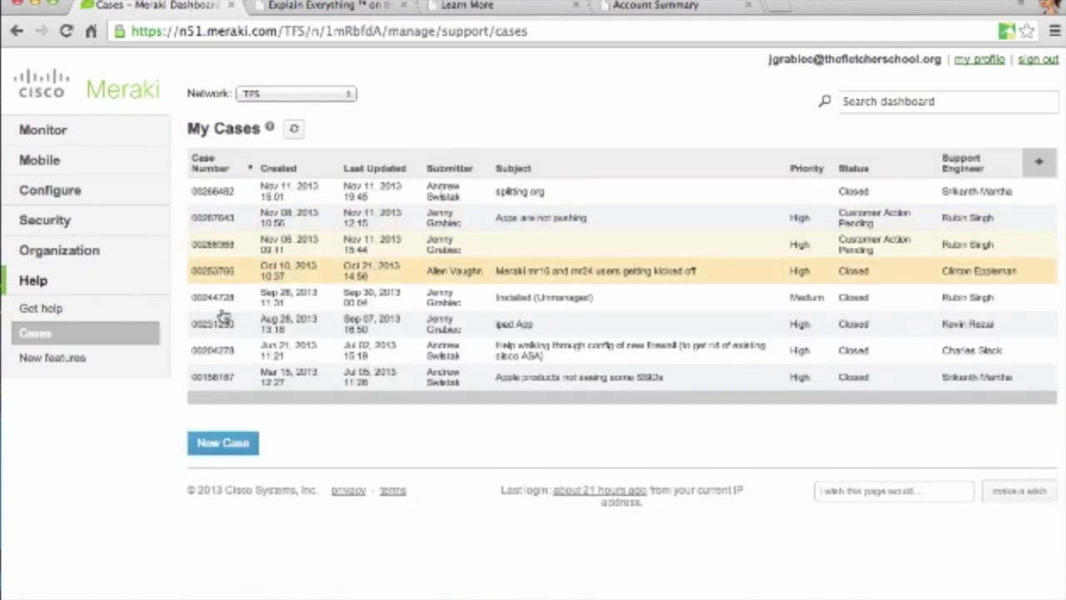
click(214, 443)
click(314, 298)
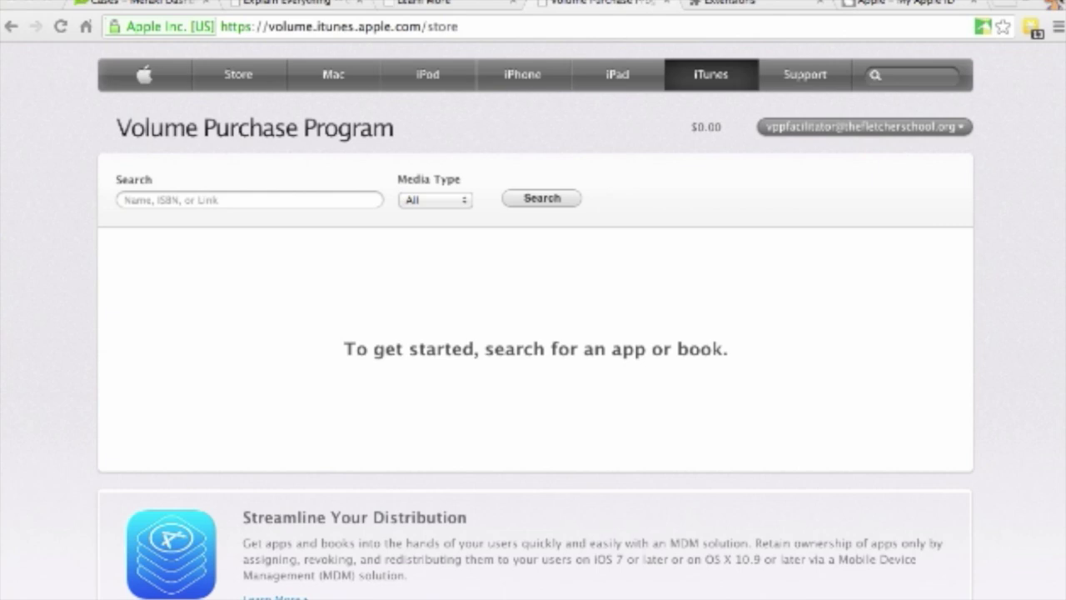
- Save the Account Summary's VPP service token as a .vpptoken file in Downloads and copy its text
click(883, 132)
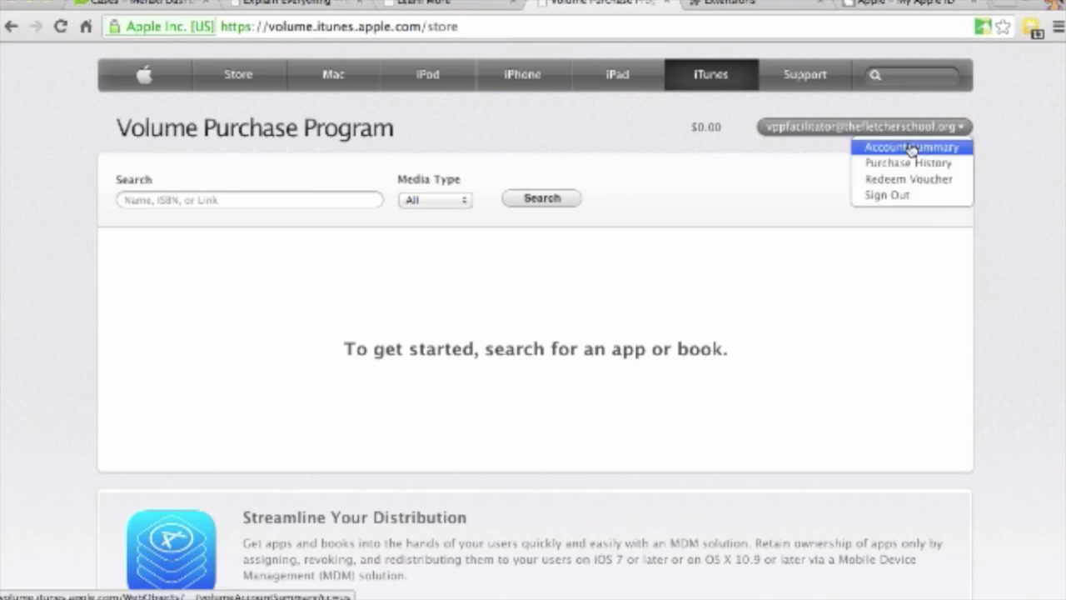
click(912, 148)
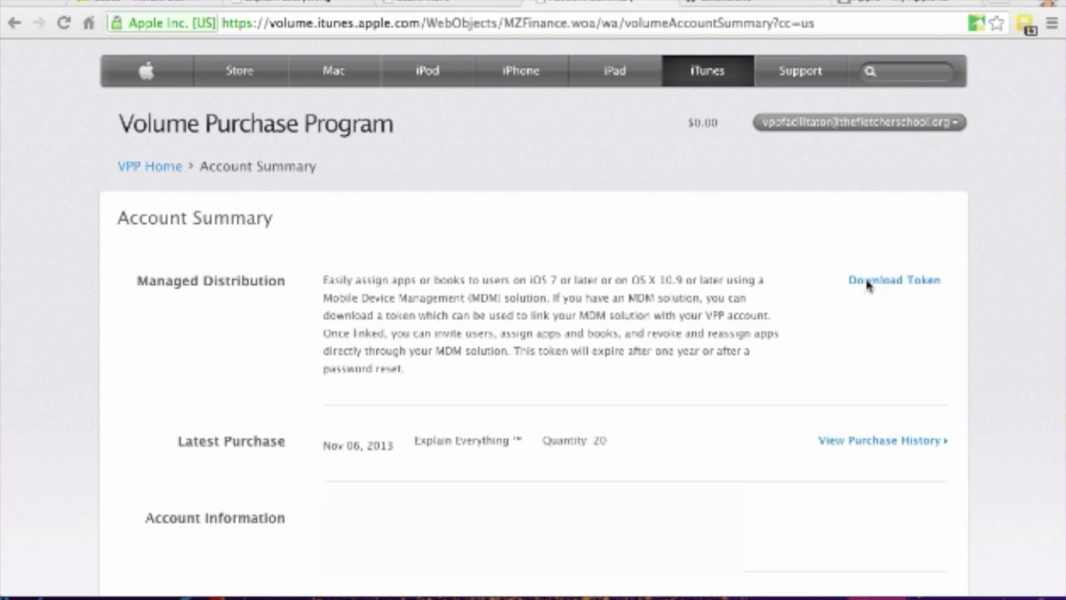
click(883, 283)
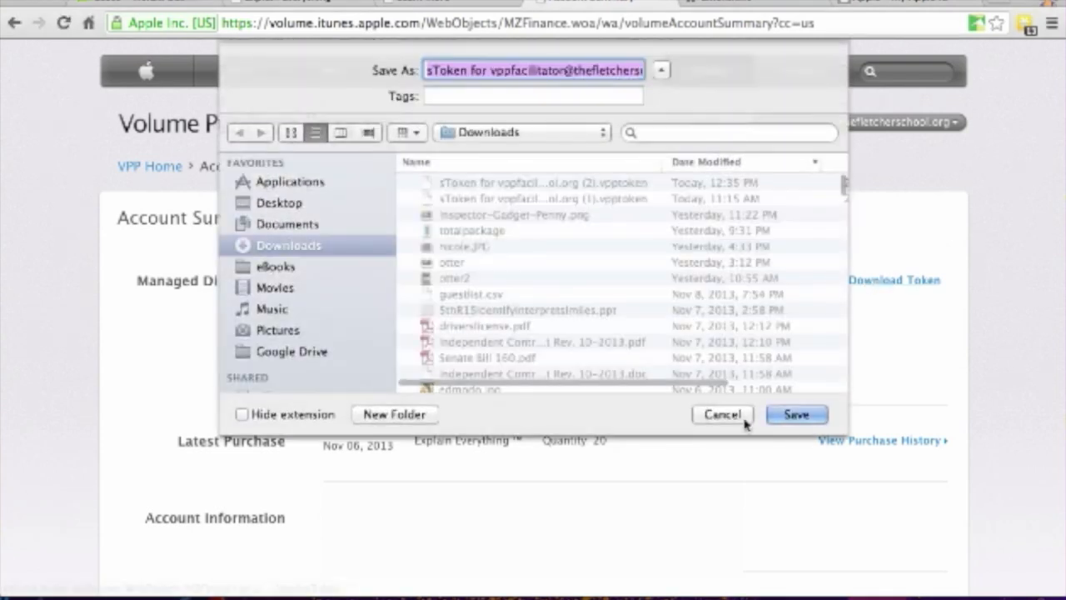
click(793, 415)
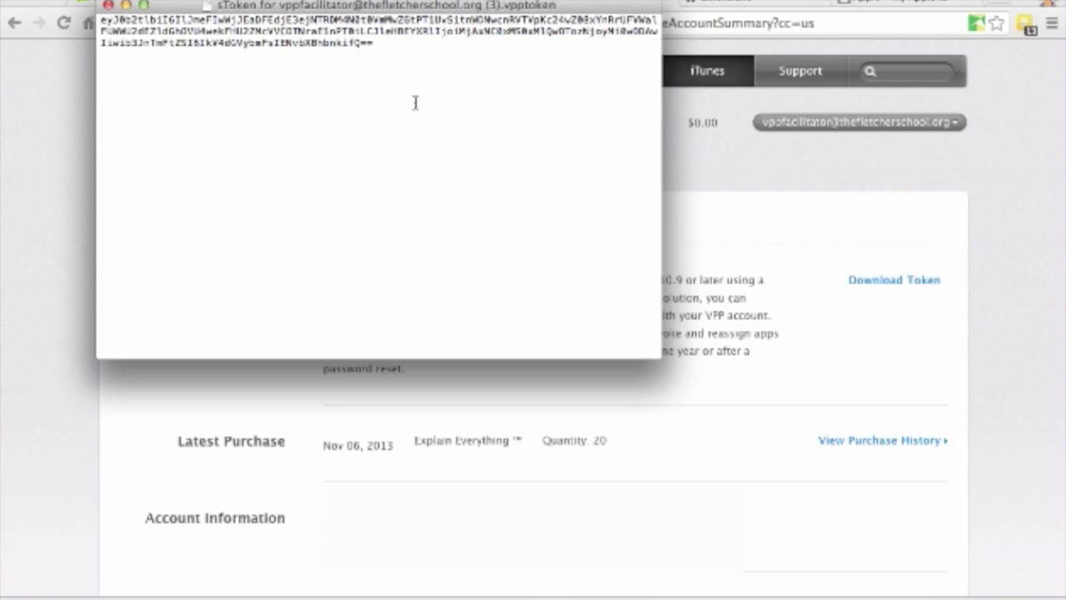
key(super+a)
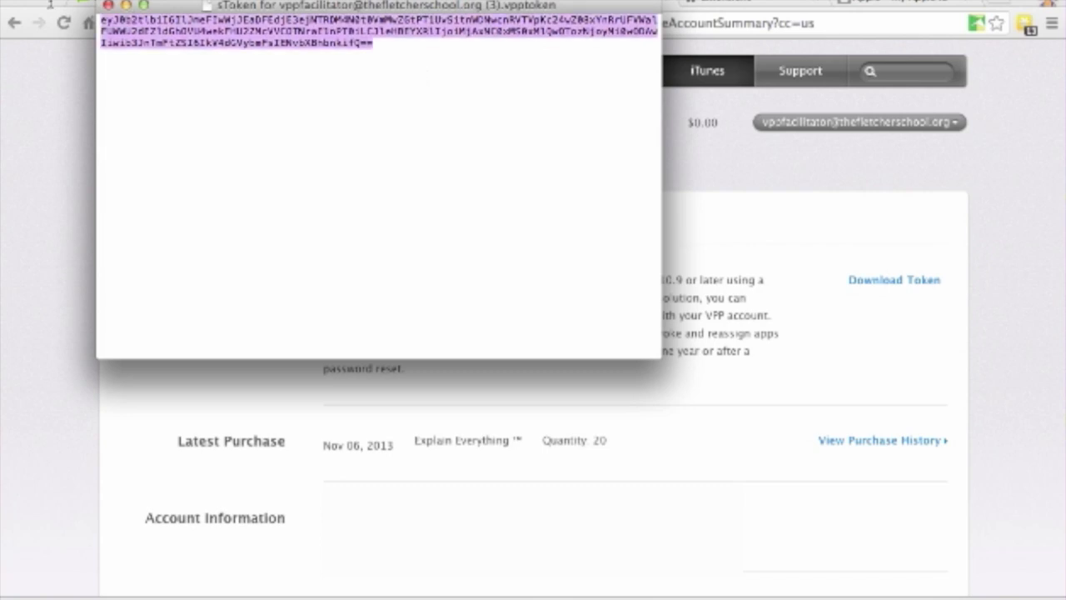
click(58, 311)
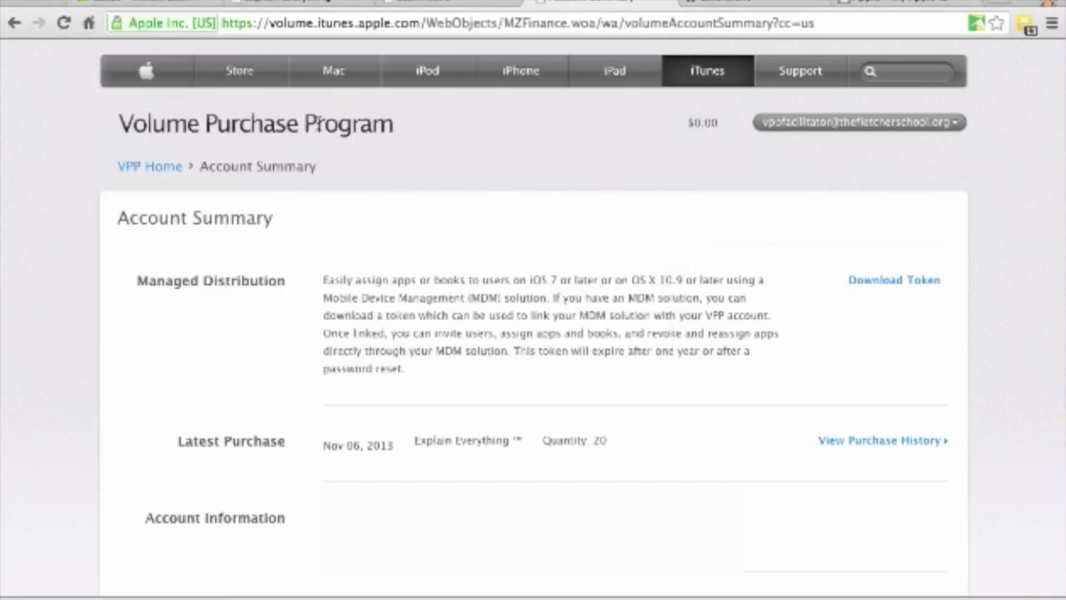
- Open Meraki's Organization > Settings page, down to the Apple VPP management section
click(150, 6)
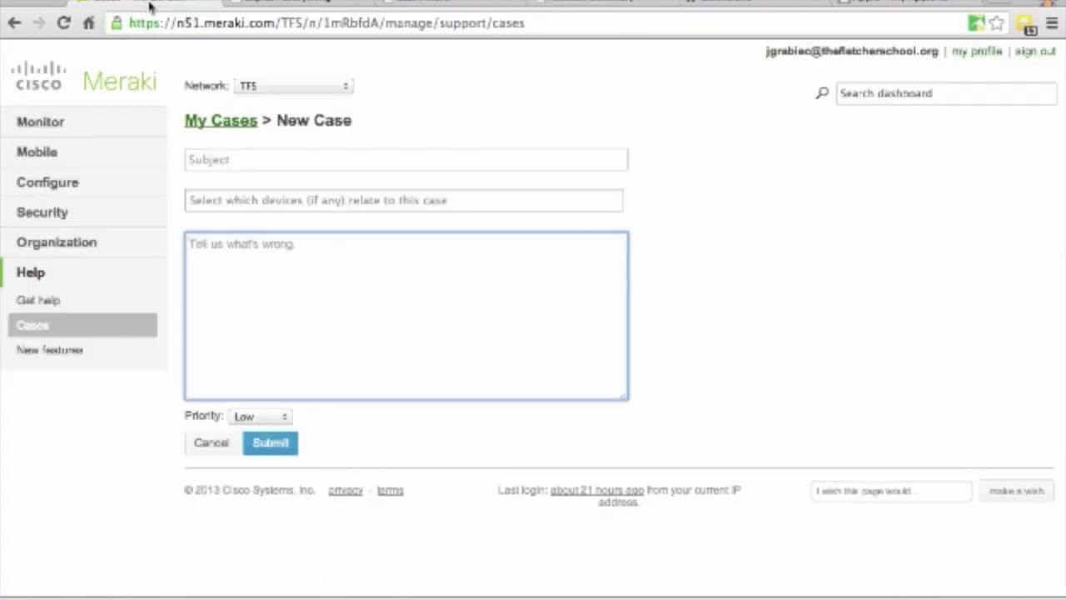
click(40, 246)
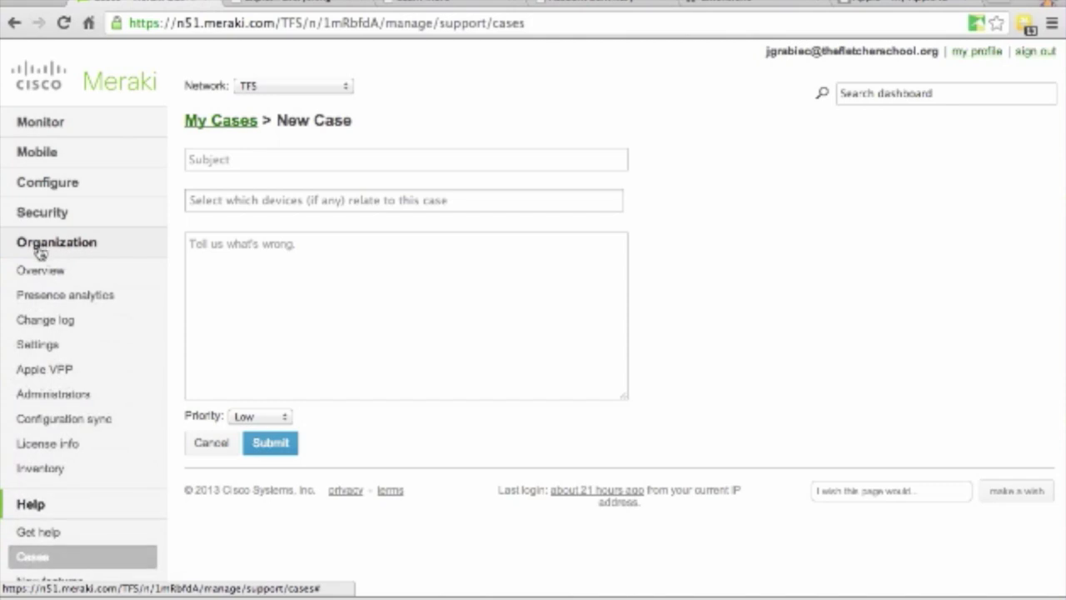
click(37, 345)
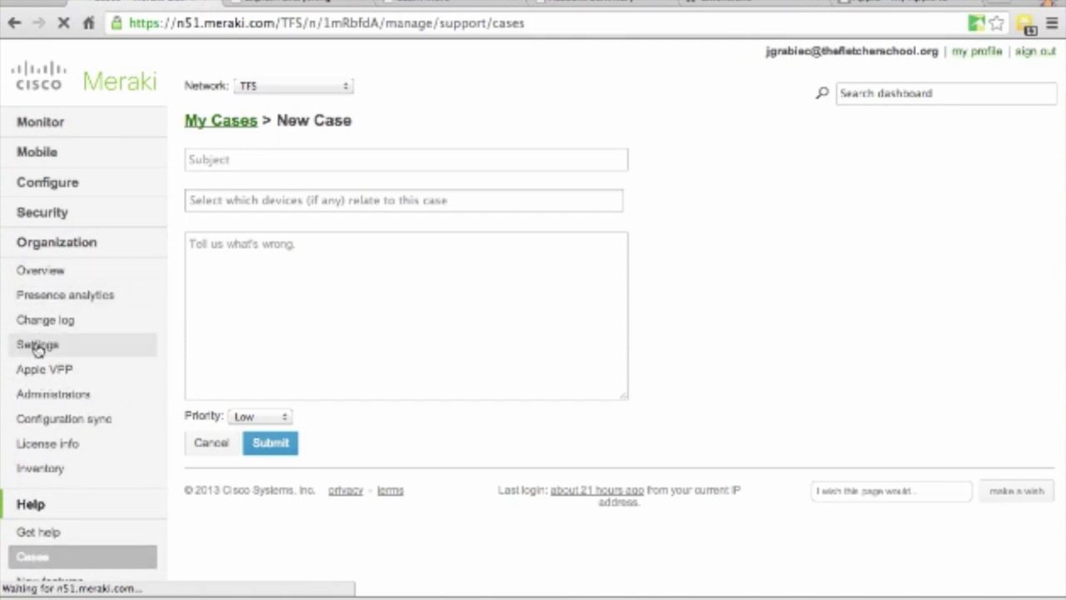
scroll(551, 298, down, 3)
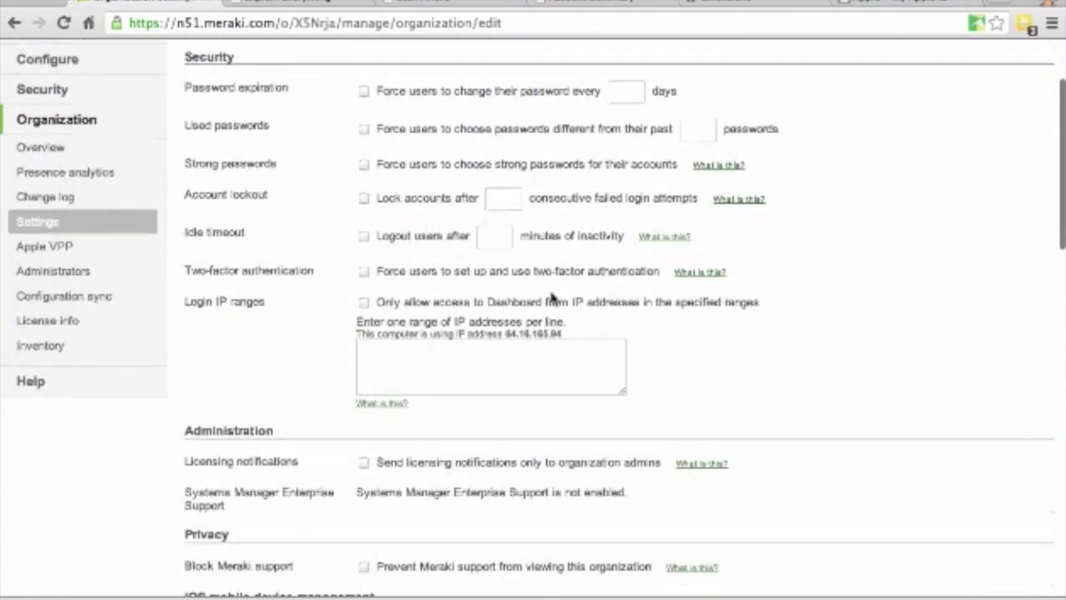
scroll(551, 298, down, 5)
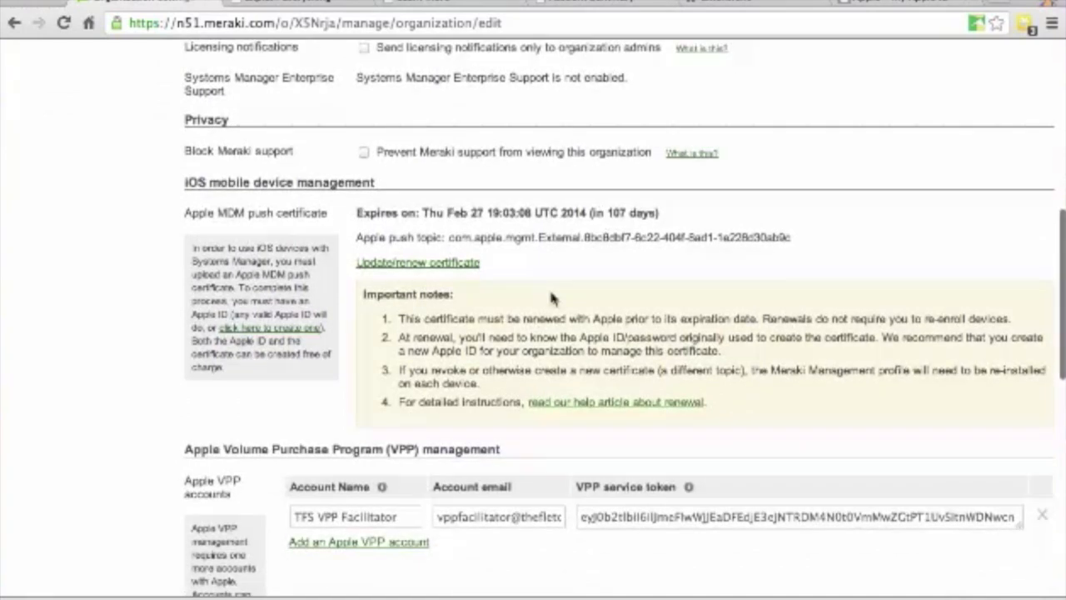
scroll(550, 298, down, 2)
scroll(551, 298, down, 1)
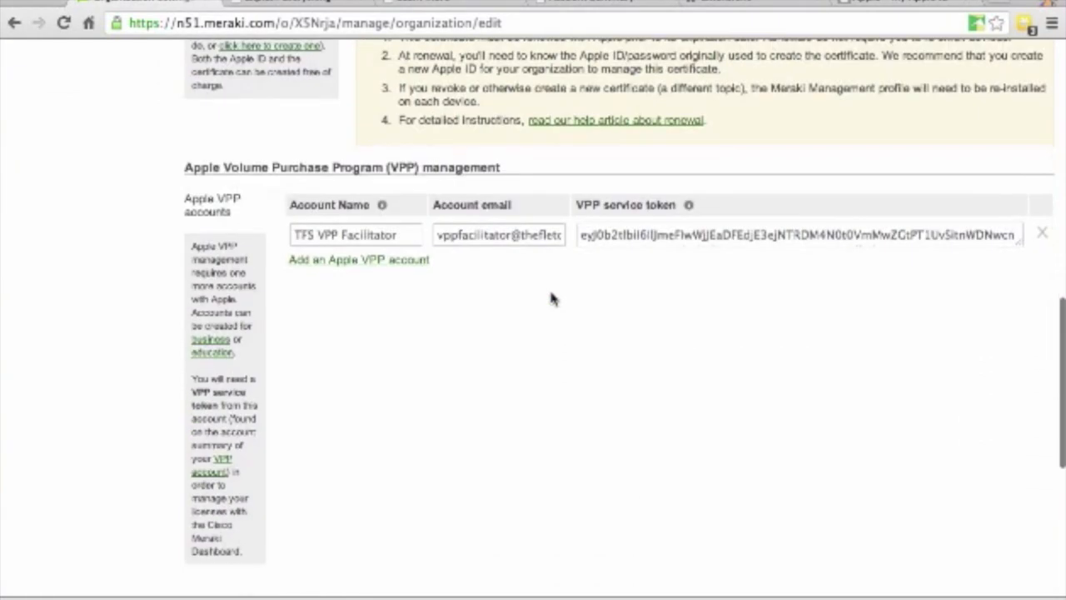
- Save a new Apple VPP account 'TFS VPP' with the facilitator's email and pasted service token
click(336, 261)
click(333, 269)
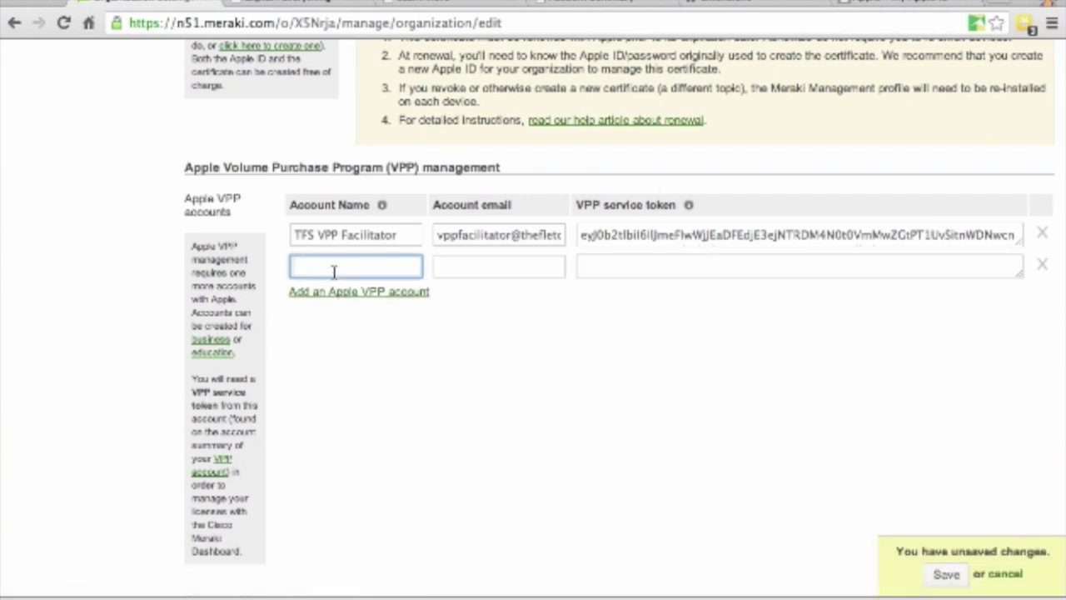
text(TFS VPP)
key(Tab)
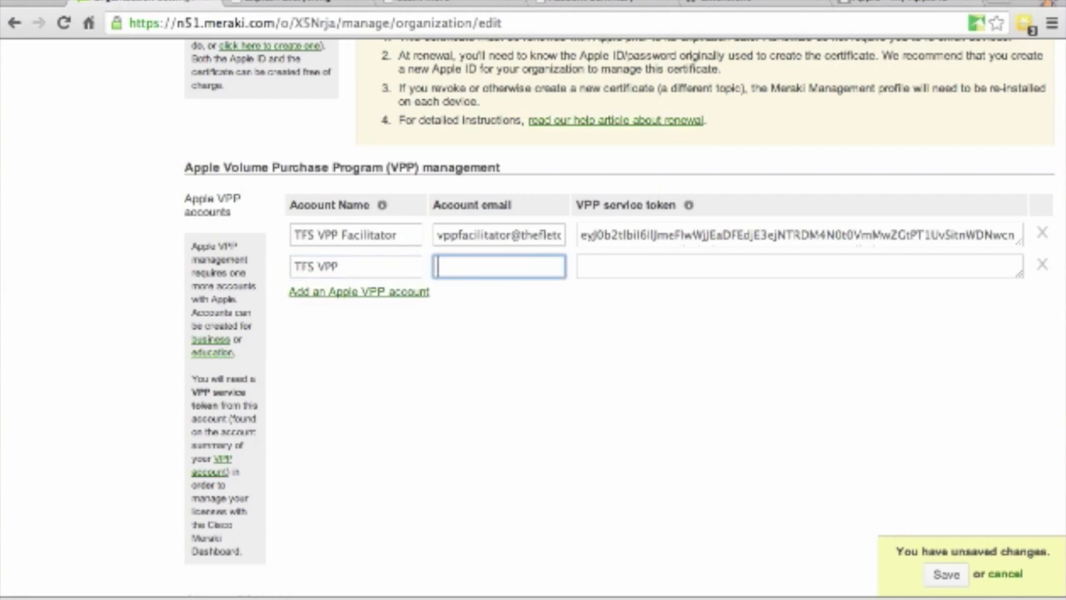
key(Tab)
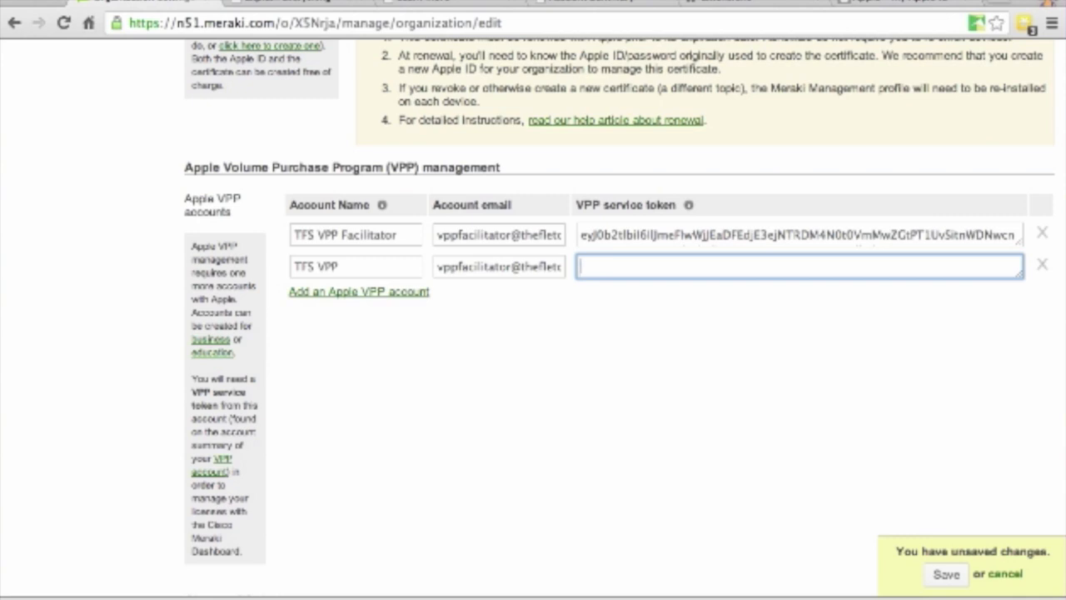
key(super+v)
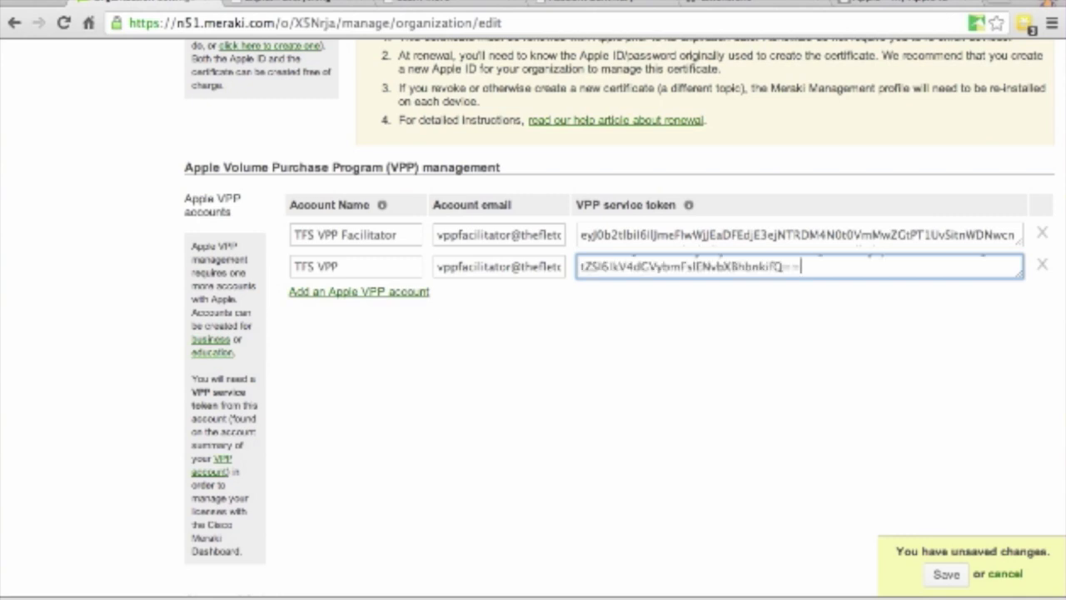
scroll(416, 287, down, 5)
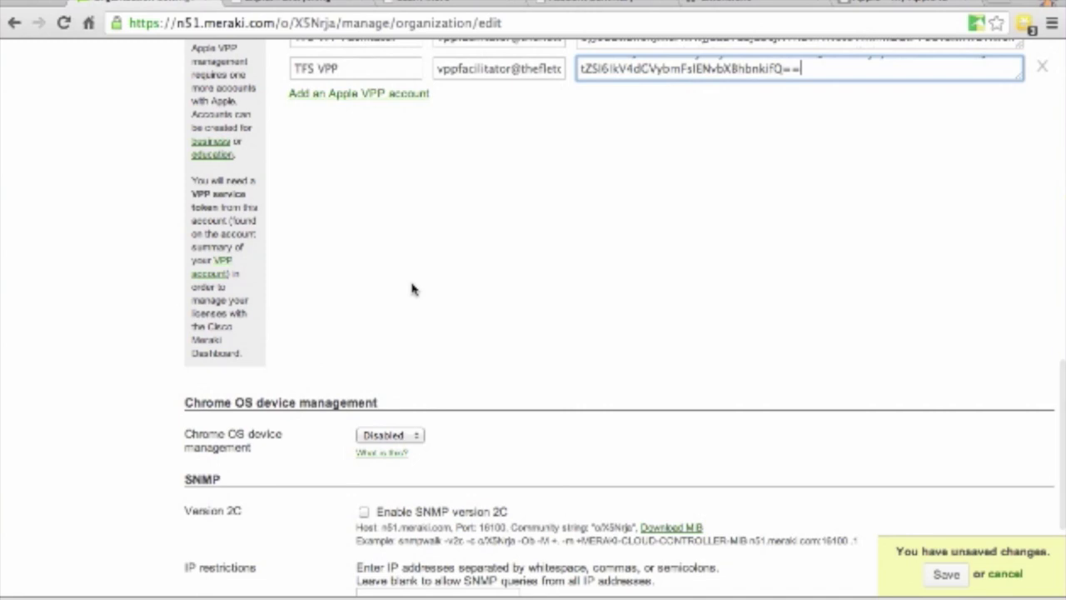
click(961, 581)
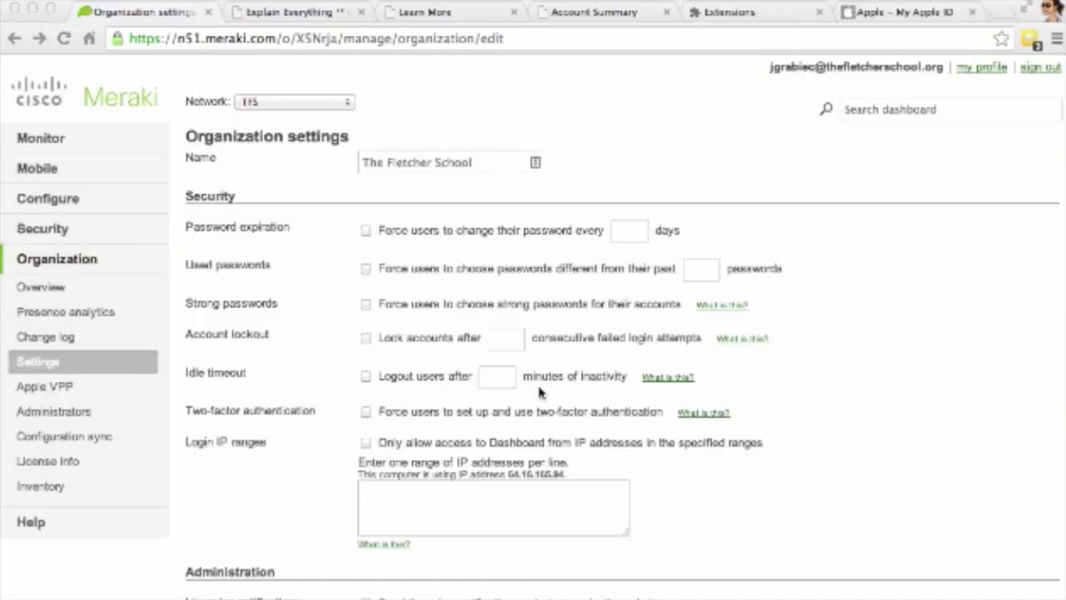
- Open Organization > Apple VPP, showing Explain Everything with 20 licenses, 18 available
click(46, 392)
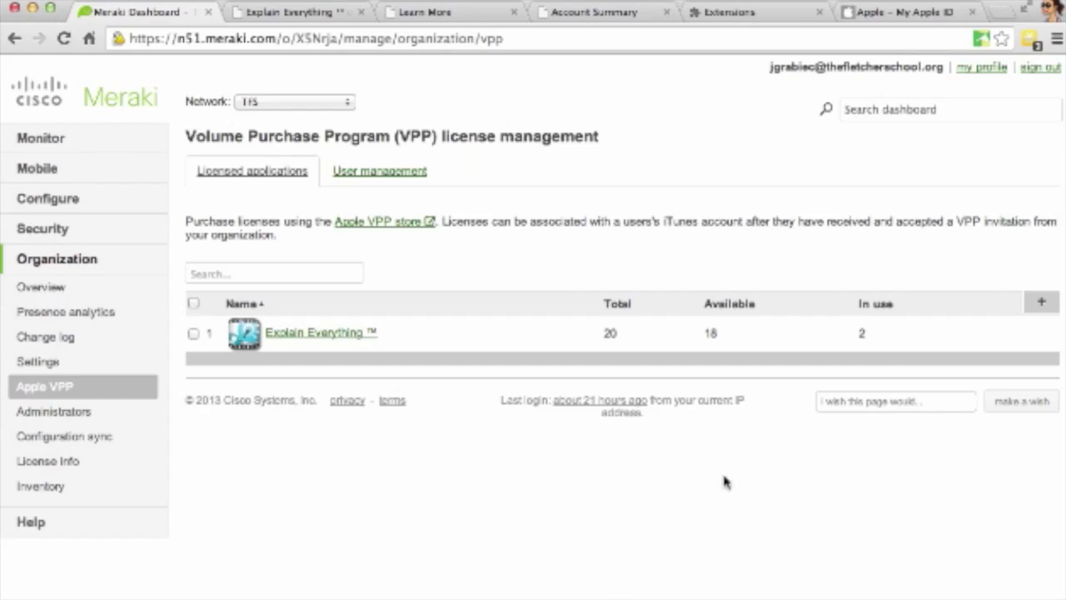
- Create a VPP user account named '5th Grade', which appears with New status
click(390, 173)
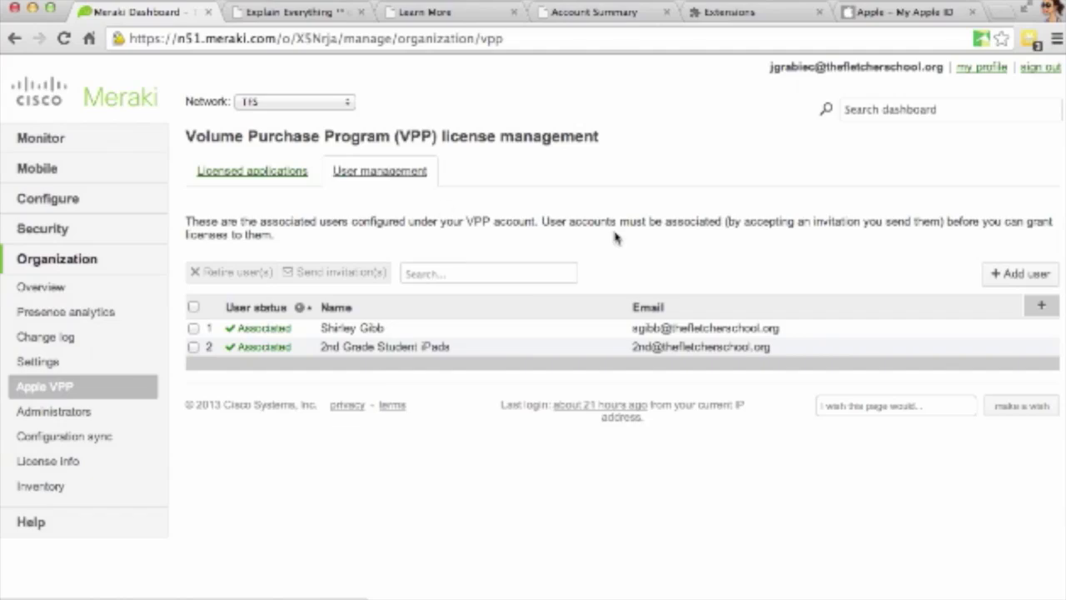
click(1001, 276)
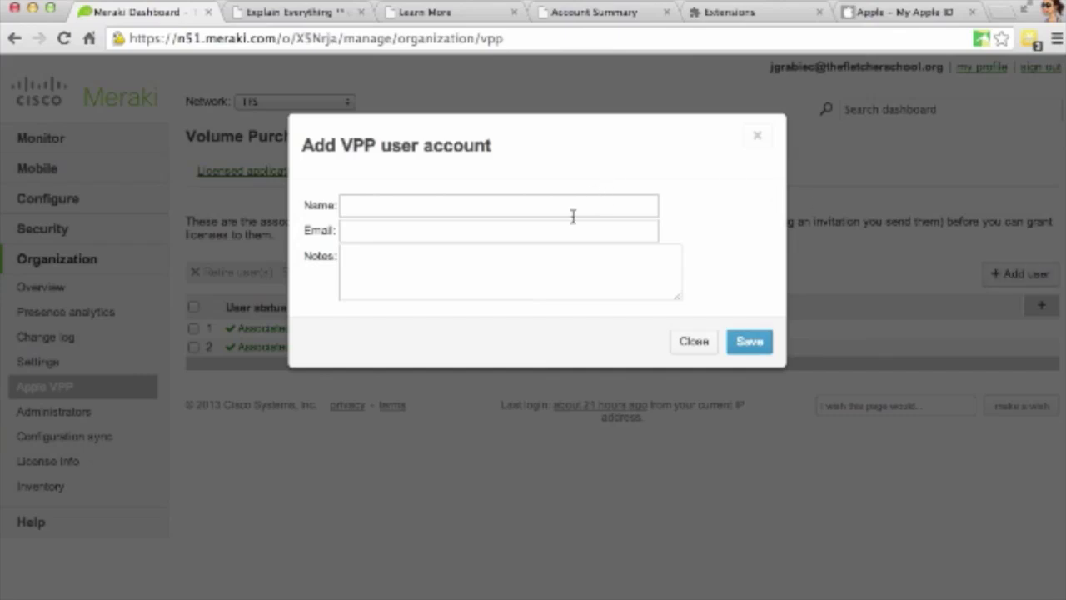
click(450, 210)
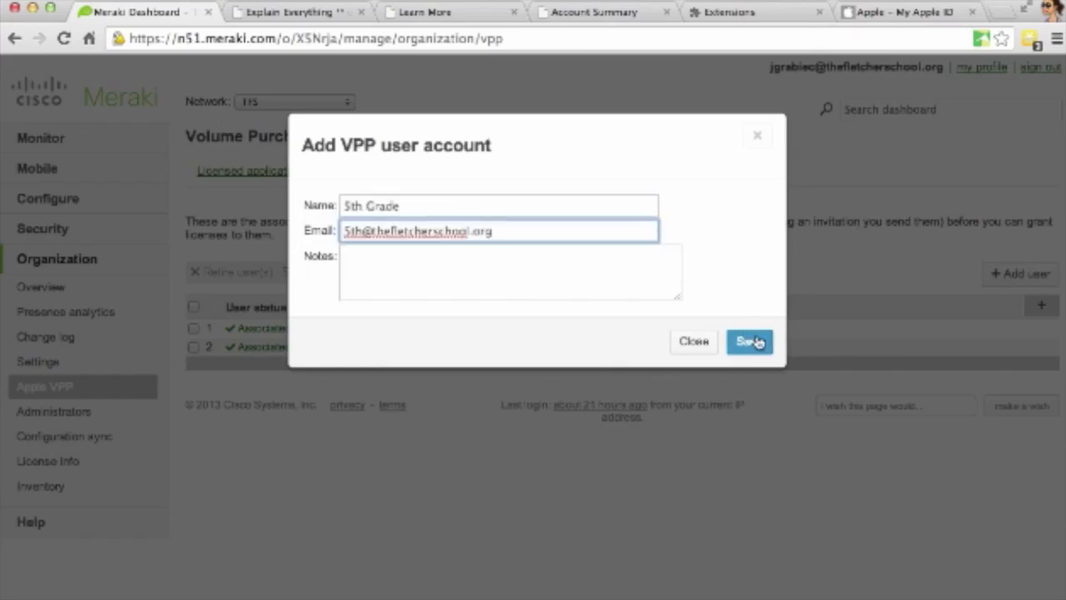
click(753, 341)
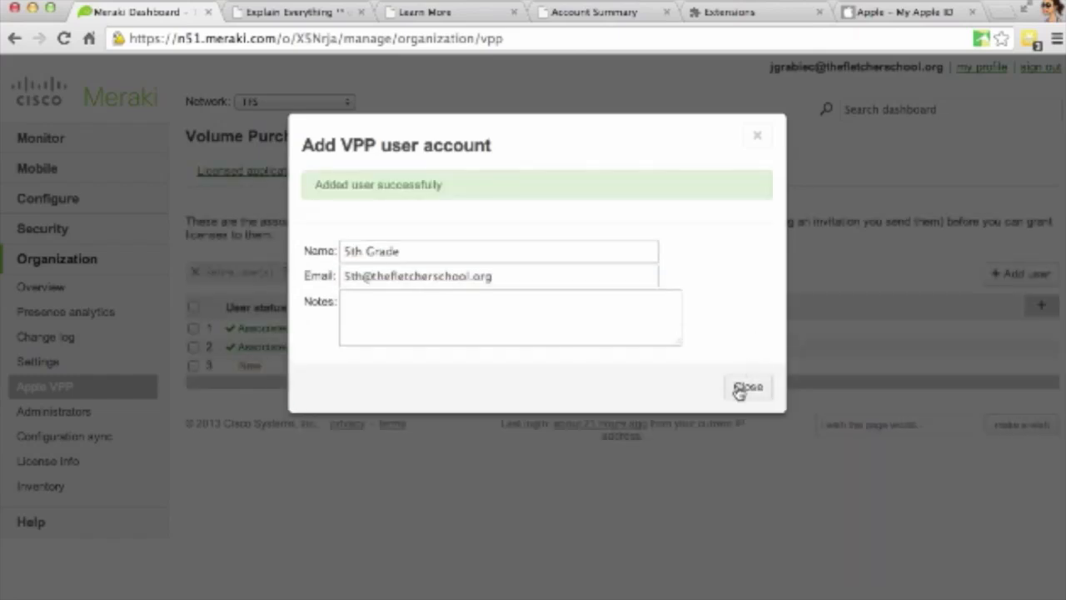
click(738, 391)
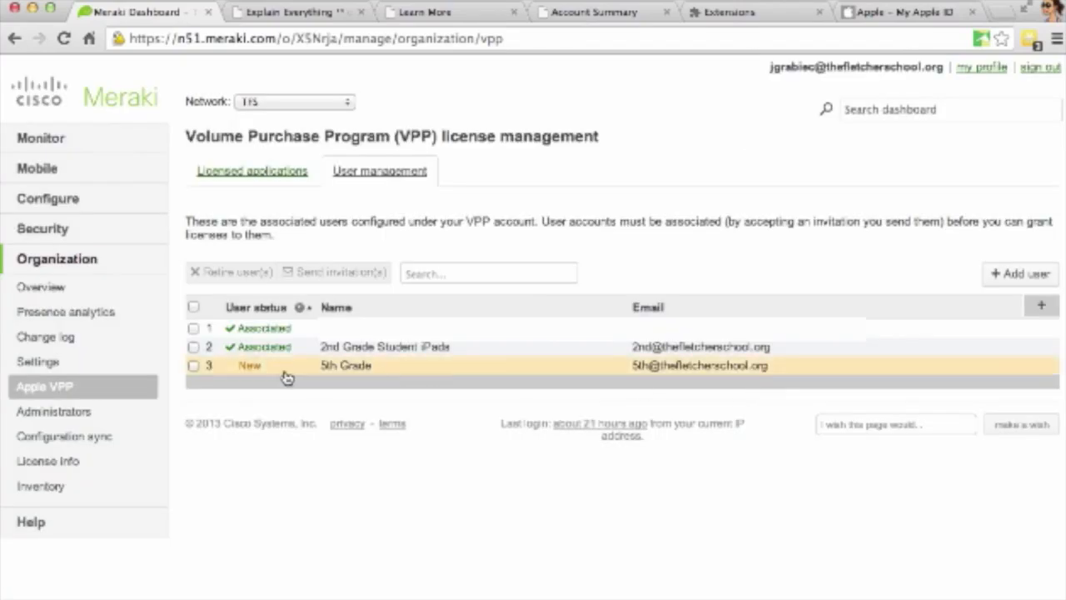
- Send the VPP invitation email to the 5th Grade user account
click(193, 367)
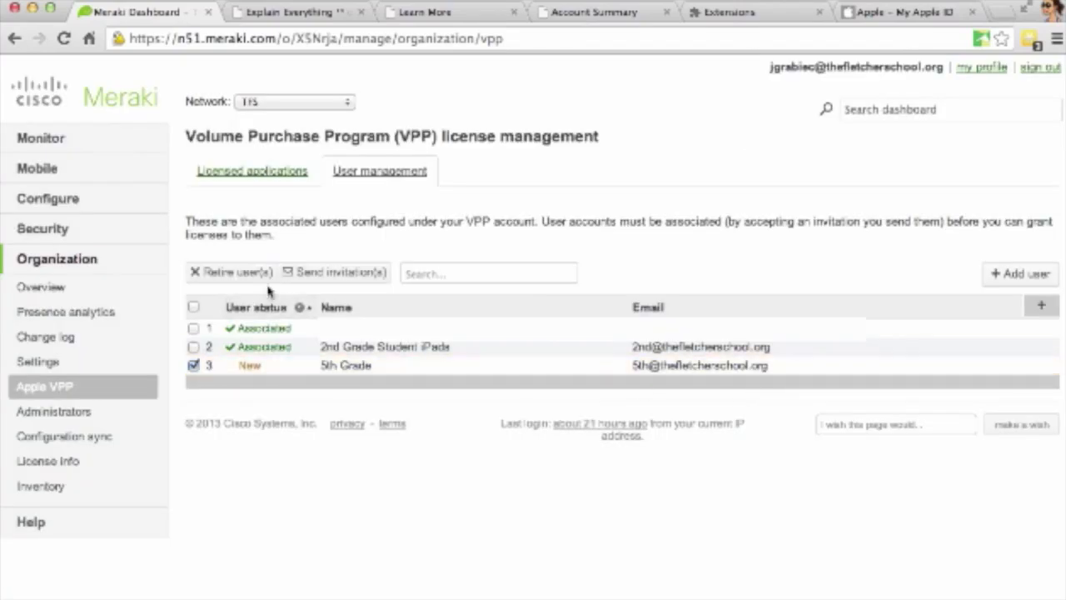
click(315, 277)
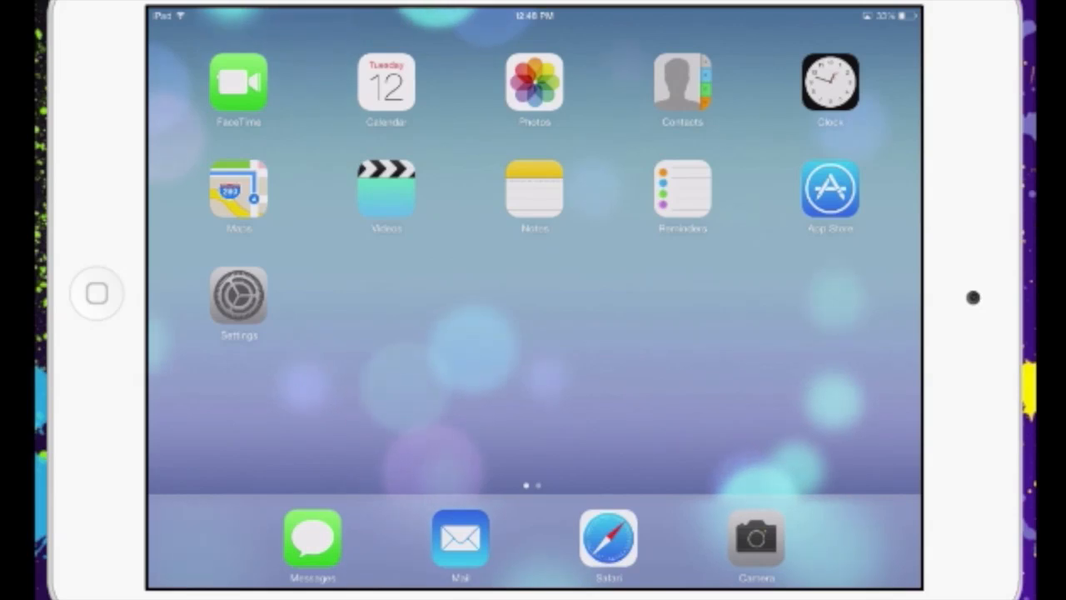
- On the iPad, accept the 5th Grade invitation from Mail, sign in with the Apple ID password, and agree to terms
click(461, 538)
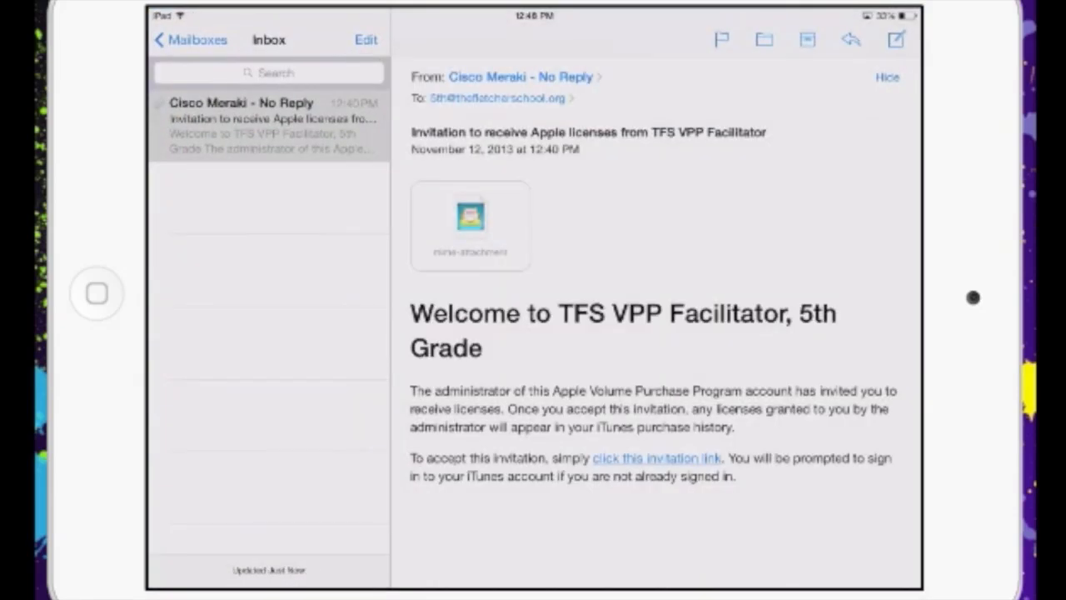
click(657, 458)
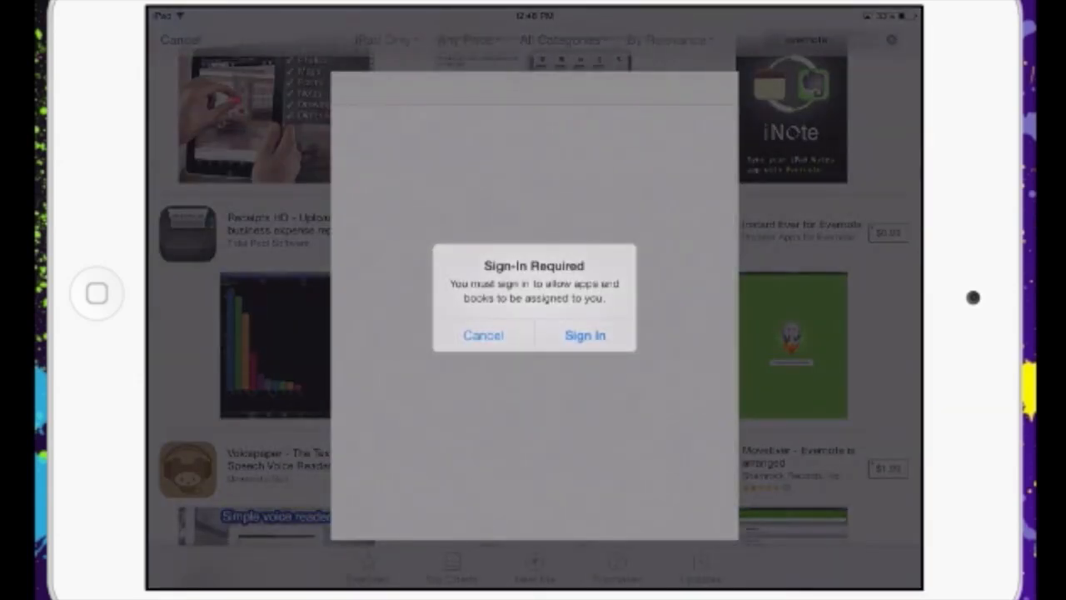
click(584, 335)
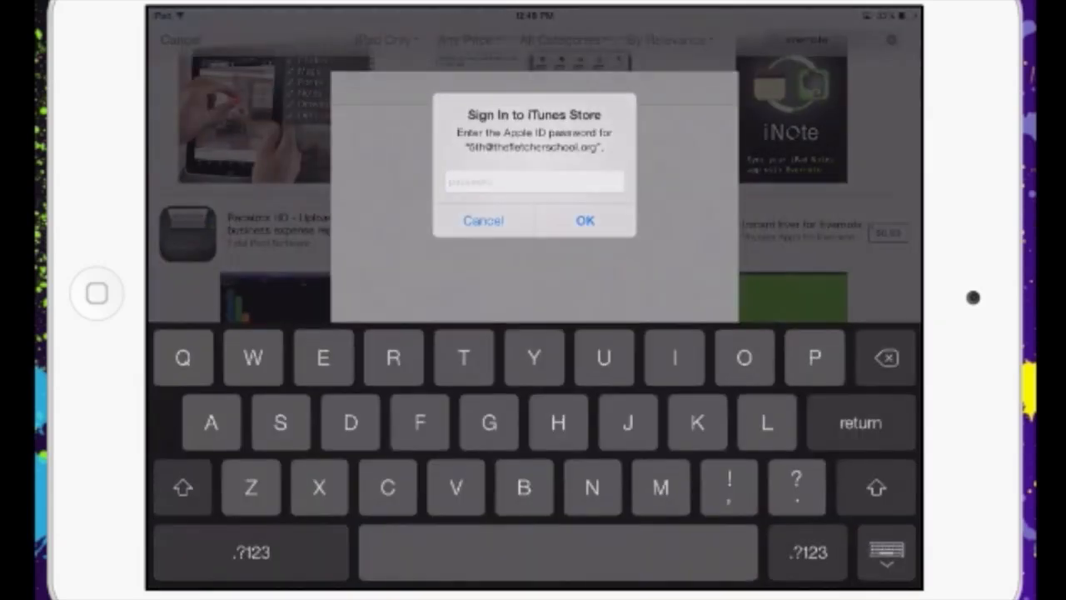
click(183, 487)
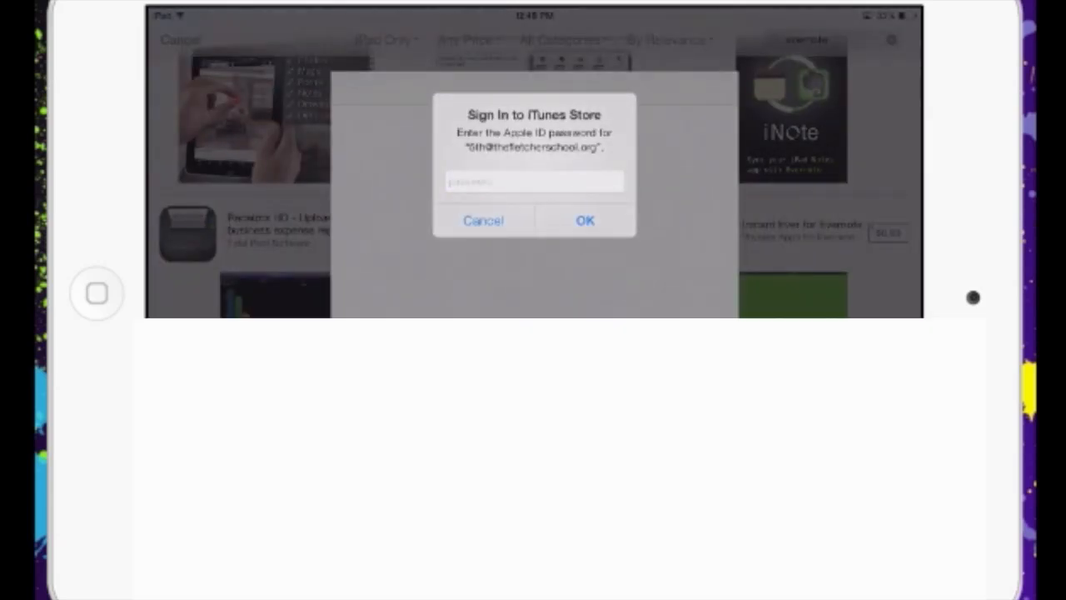
text(S********)
click(586, 221)
scroll(535, 333, down, 1)
scroll(535, 333, down, 10)
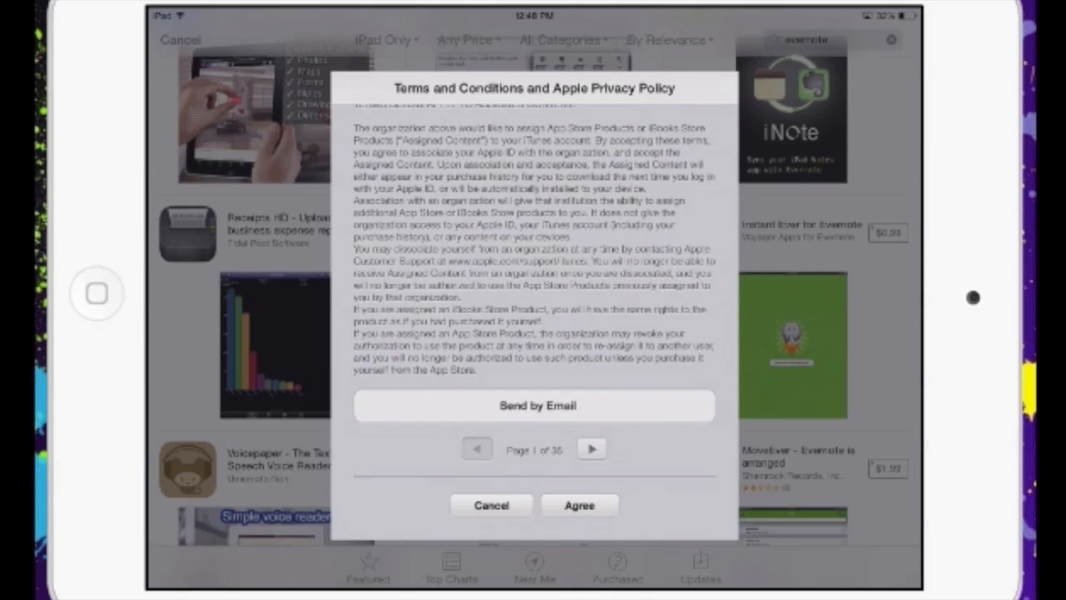
click(580, 504)
click(580, 332)
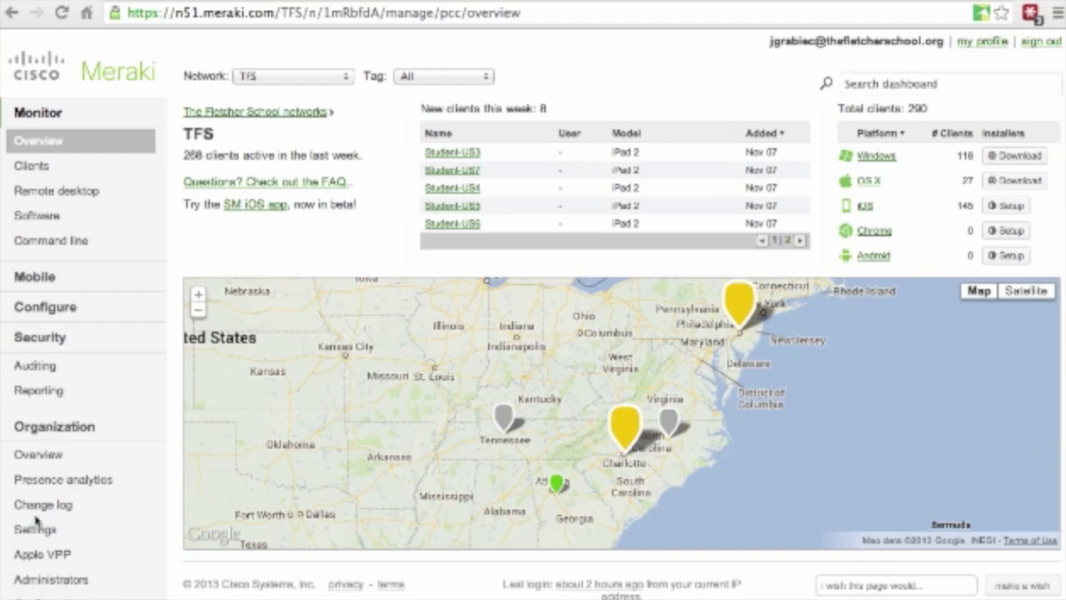
- On Apple VPP's Explain Everything license page, grant a license to the 5th Grade user
click(35, 555)
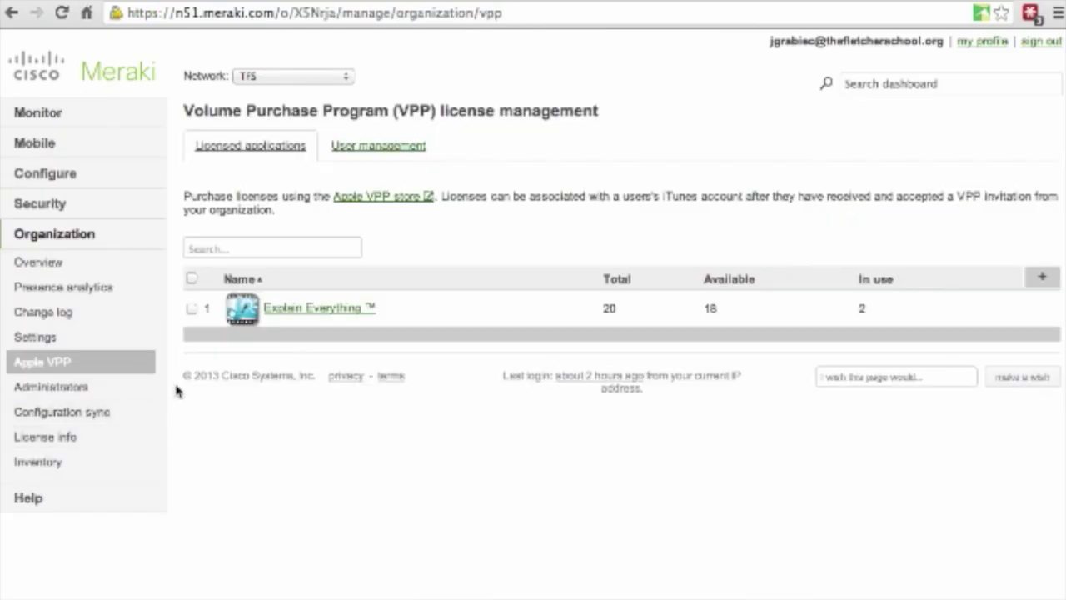
click(295, 309)
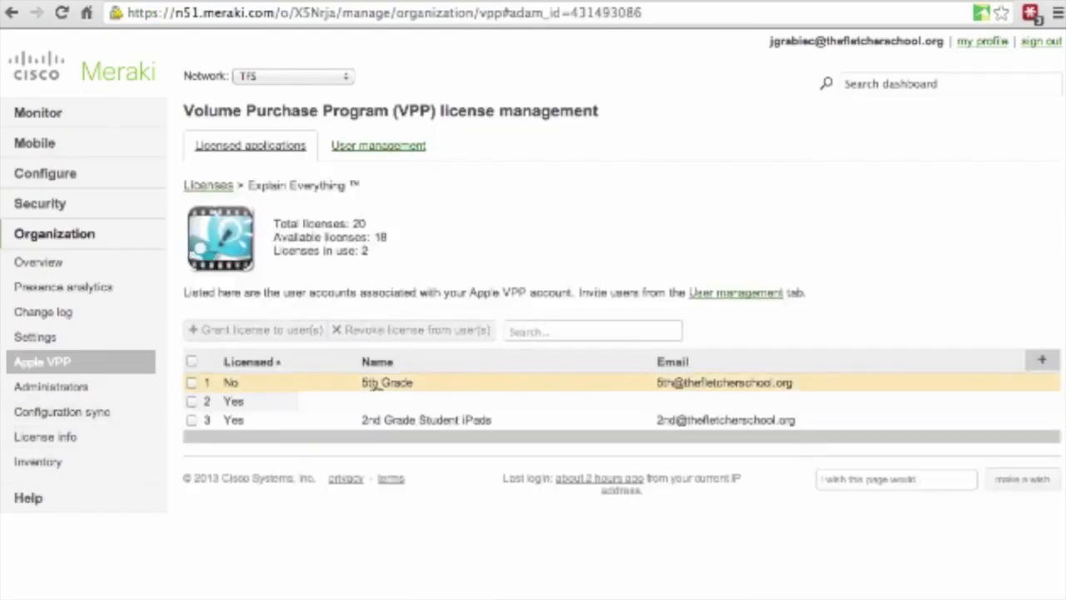
click(191, 383)
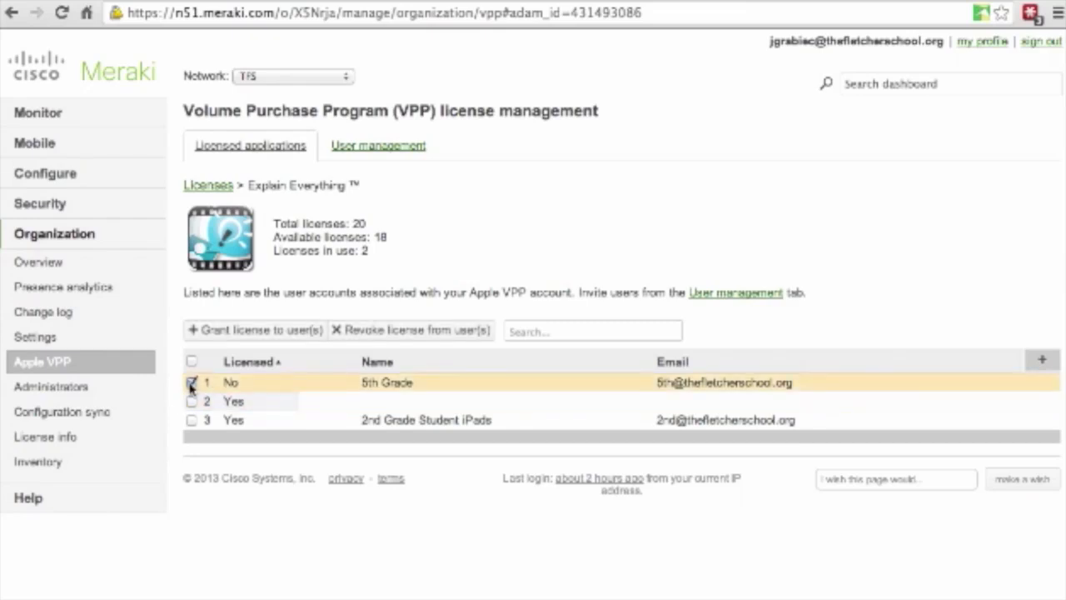
click(238, 332)
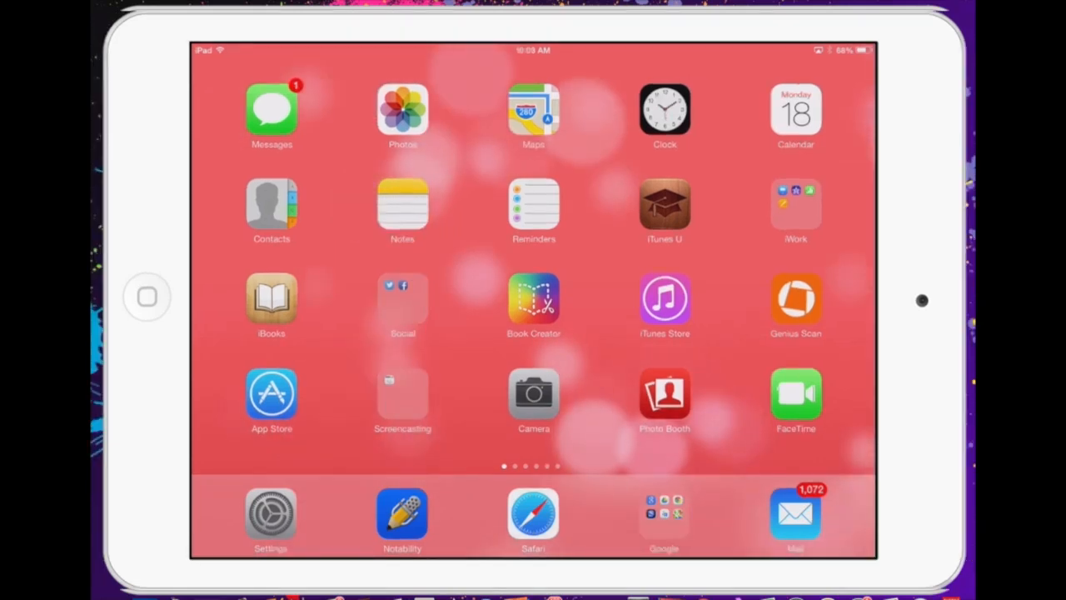
- Download Explain Everything from the App Store's Purchased apps filtered to Not on This iPad
click(271, 393)
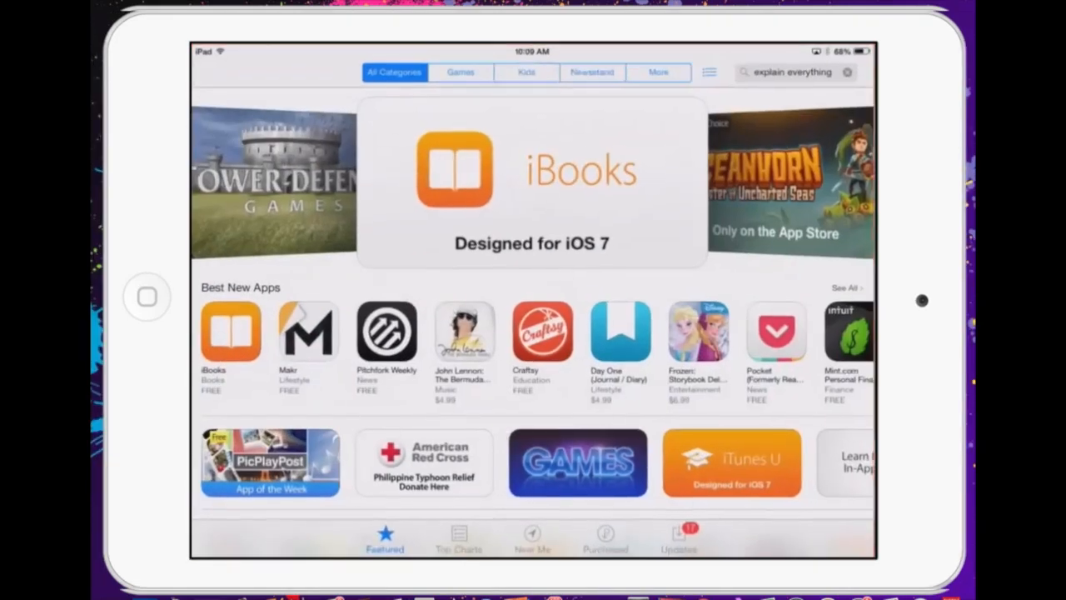
scroll(533, 308, down, 15)
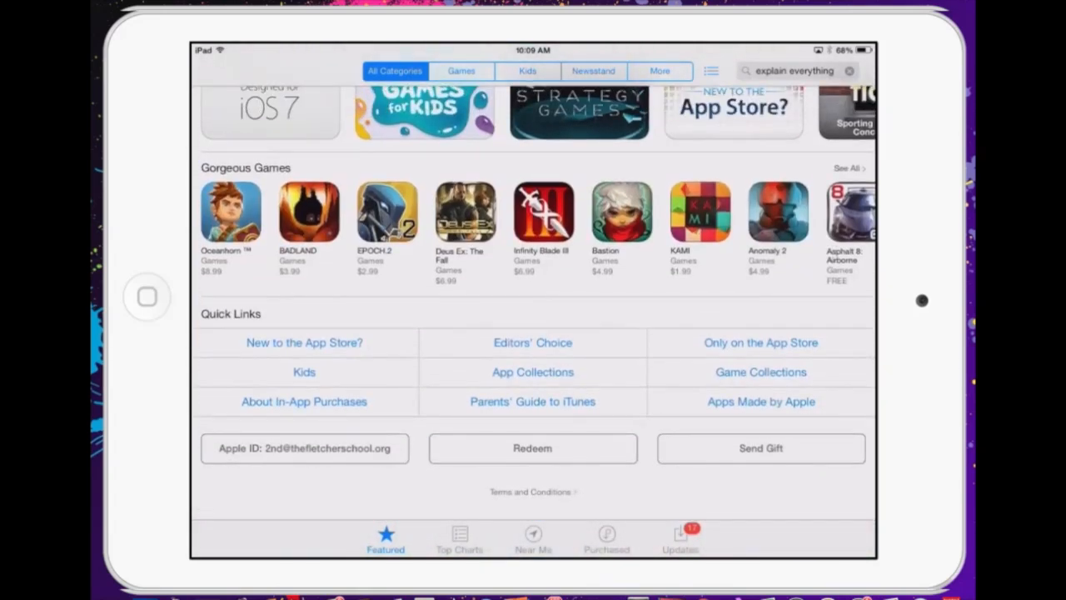
click(606, 540)
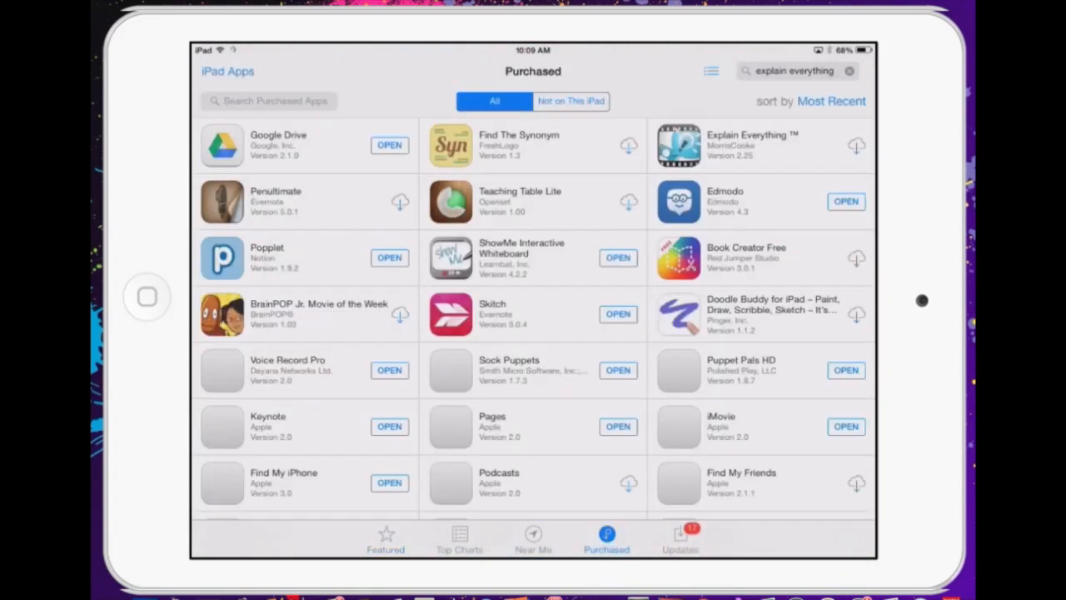
click(571, 102)
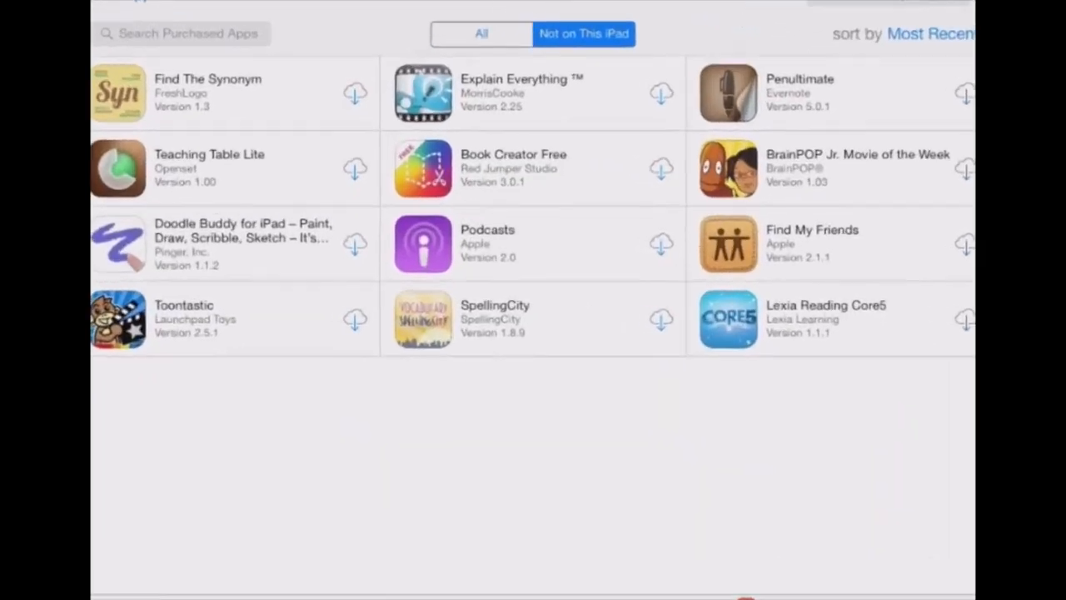
click(452, 146)
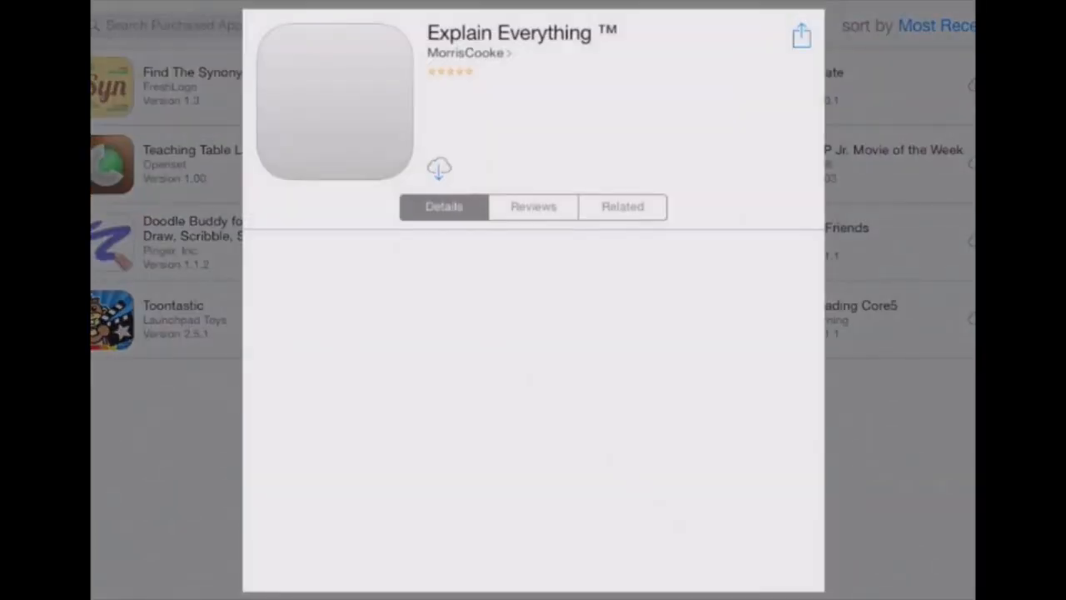
click(439, 167)
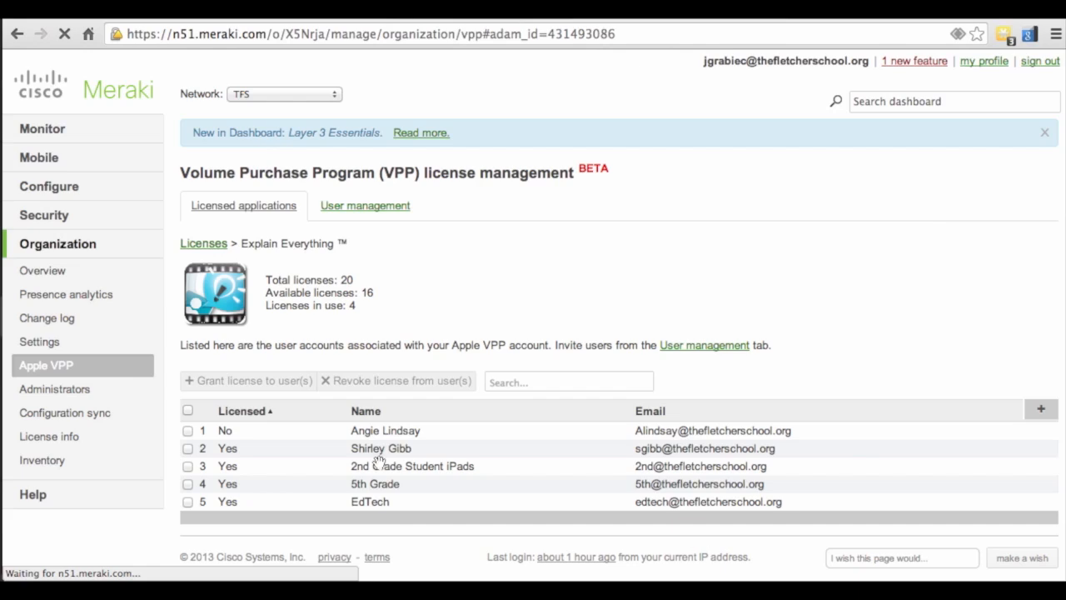
- After reloading Apple VPP, select the EdTech user on Explain Everything and revoke their license
click(41, 371)
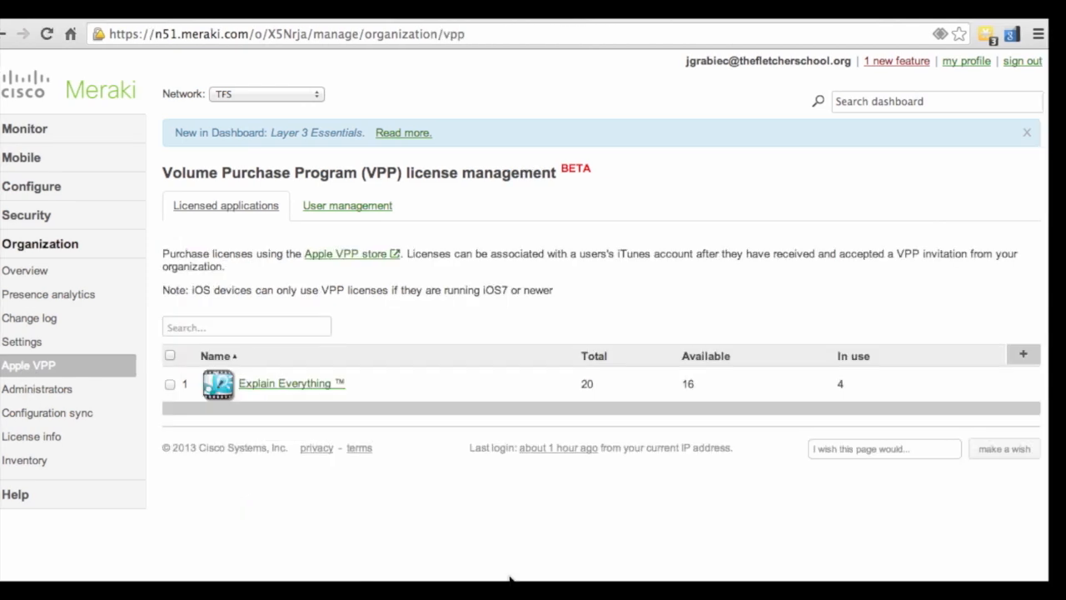
click(295, 383)
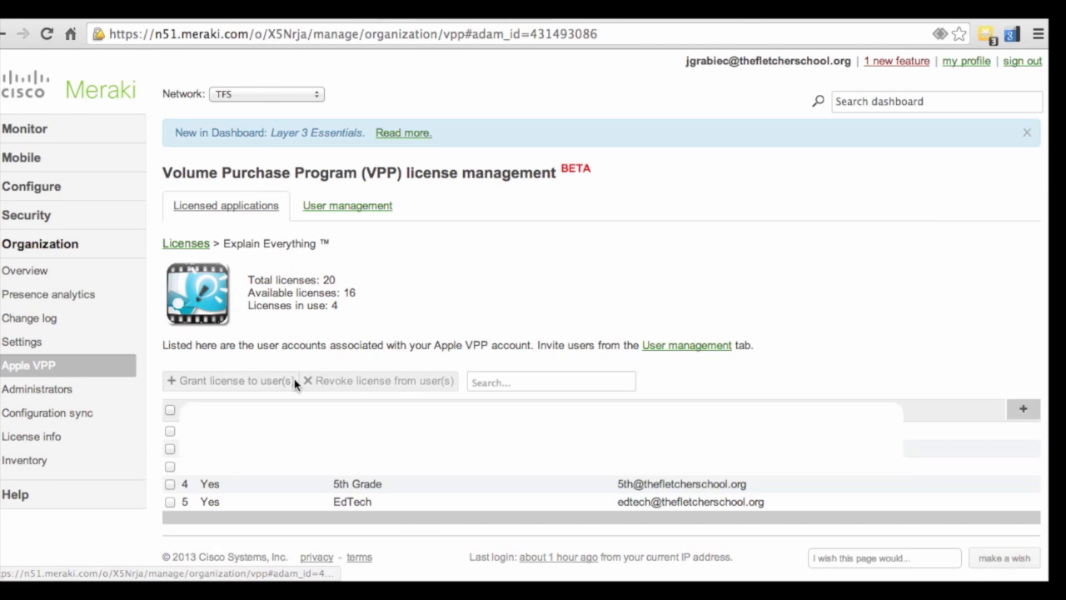
click(170, 502)
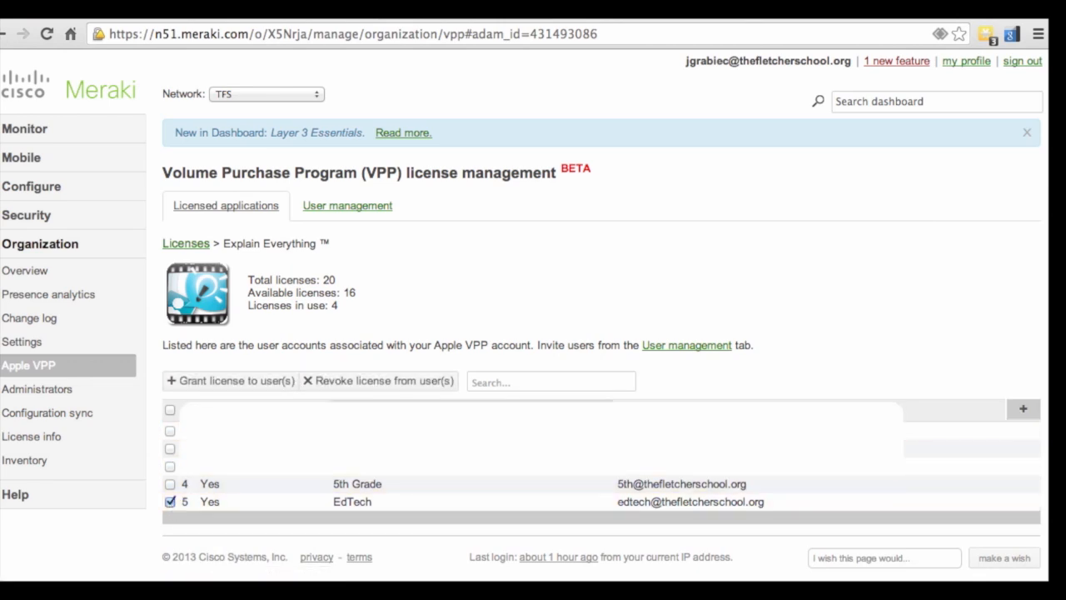
click(367, 388)
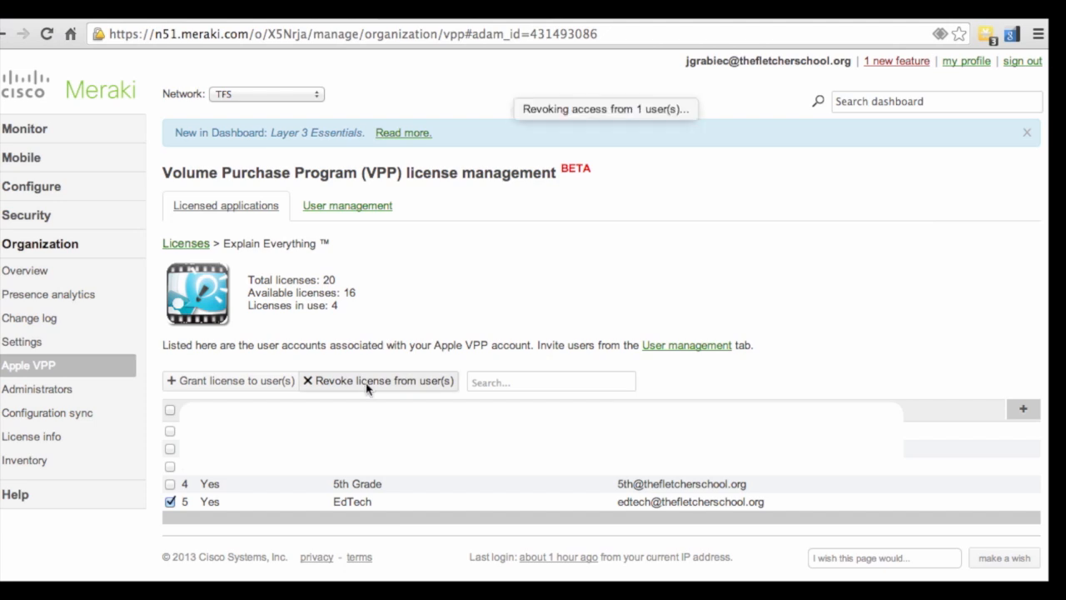